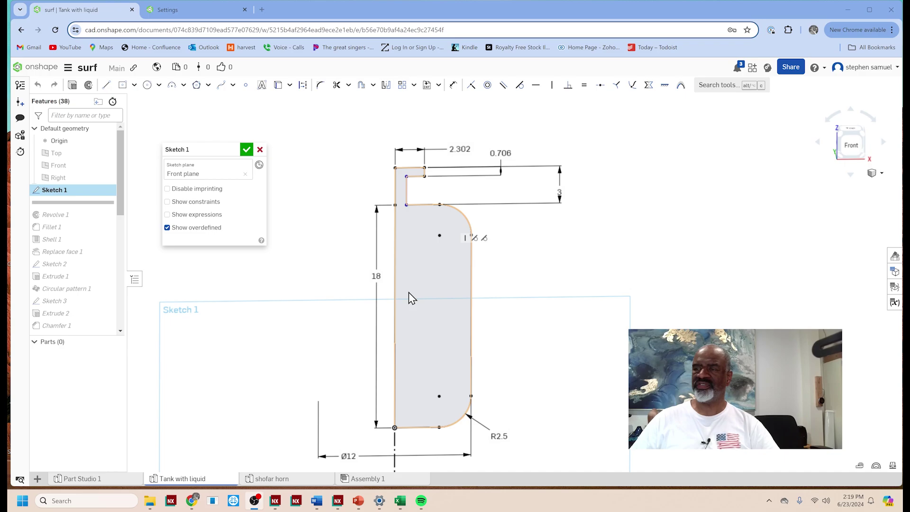
Step: Roll the history past Revolve 1, Fillet 1 and Shell 1 so the Vessel is revolved, filleted and hollowed out
{"action": "key", "text": "Return"}
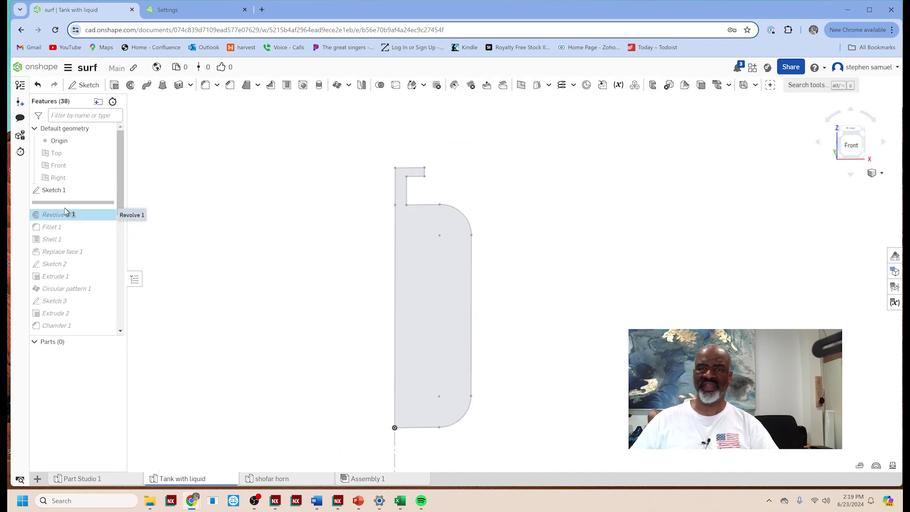
{"action": "left_click_drag", "start_coordinate": [71, 207], "coordinate": [75, 232]}
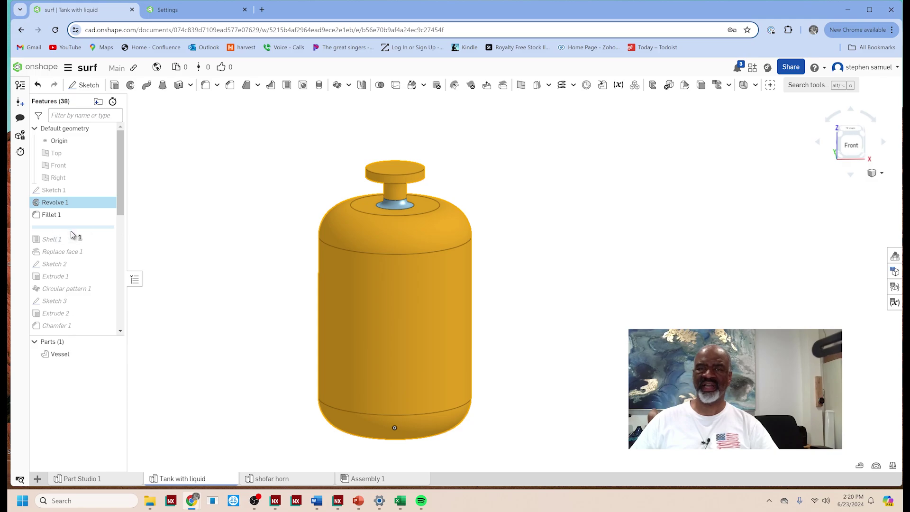
{"action": "left_click", "coordinate": [205, 208]}
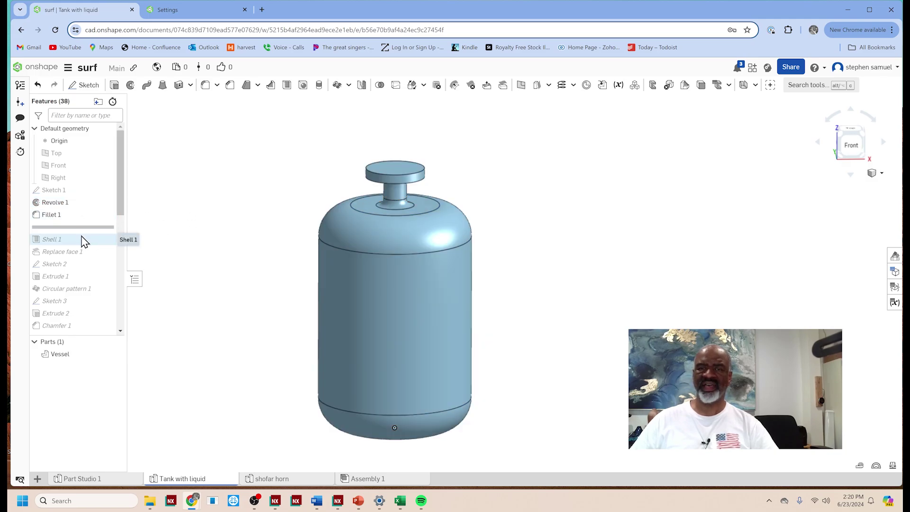
{"action": "left_click_drag", "start_coordinate": [84, 228], "coordinate": [93, 240]}
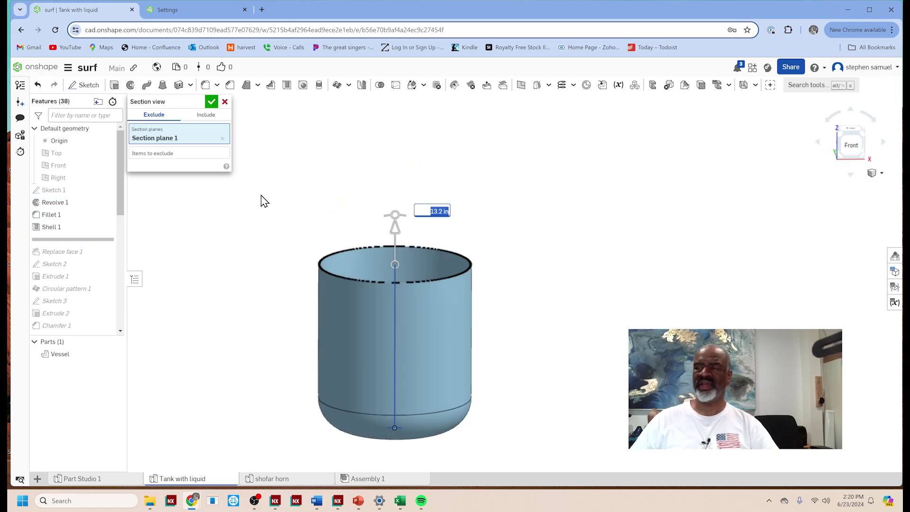
{"action": "right_click_drag", "start_coordinate": [264, 201], "coordinate": [249, 233]}
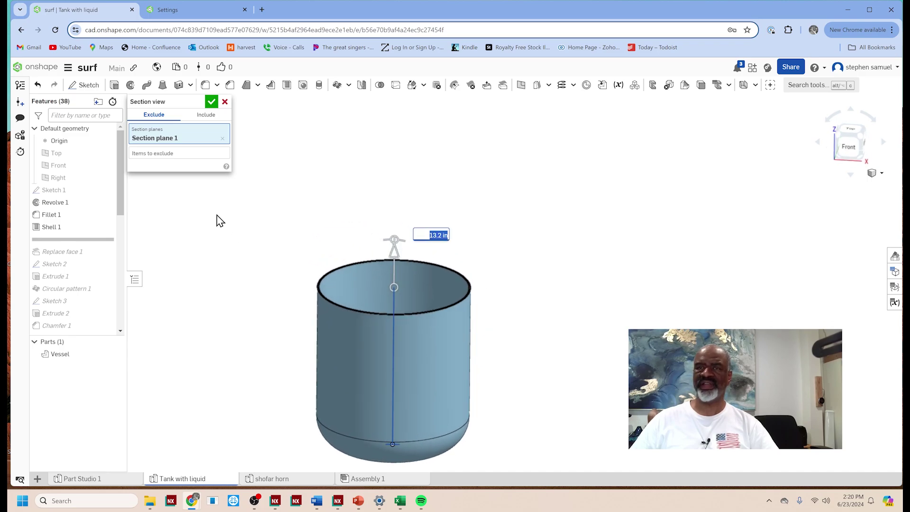
{"action": "key", "text": "Escape"}
{"action": "scroll", "coordinate": [403, 200], "scroll_direction": "up", "scroll_amount": 3}
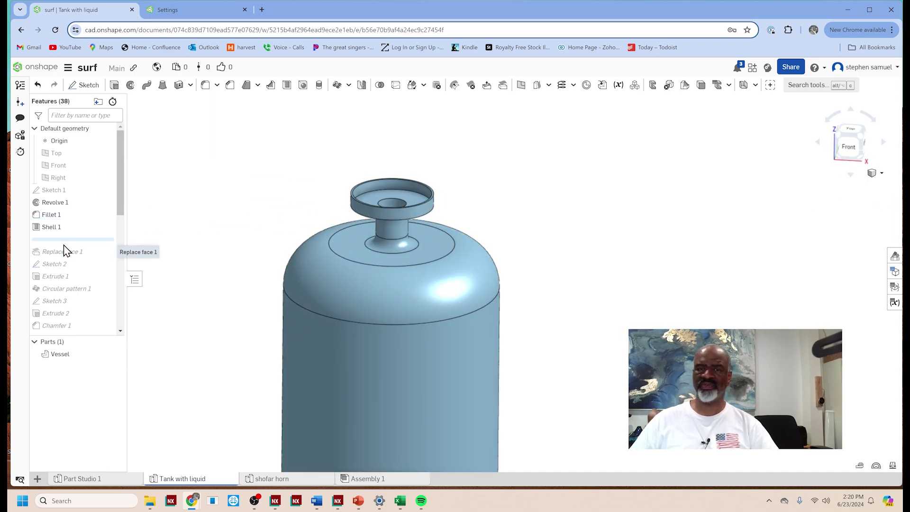
Step: Roll forward through Replace face 1 and Extrude 1 to reshape and drill the neck top
{"action": "left_click_drag", "start_coordinate": [67, 241], "coordinate": [69, 256]}
{"action": "scroll", "coordinate": [407, 174], "scroll_direction": "up", "scroll_amount": 2}
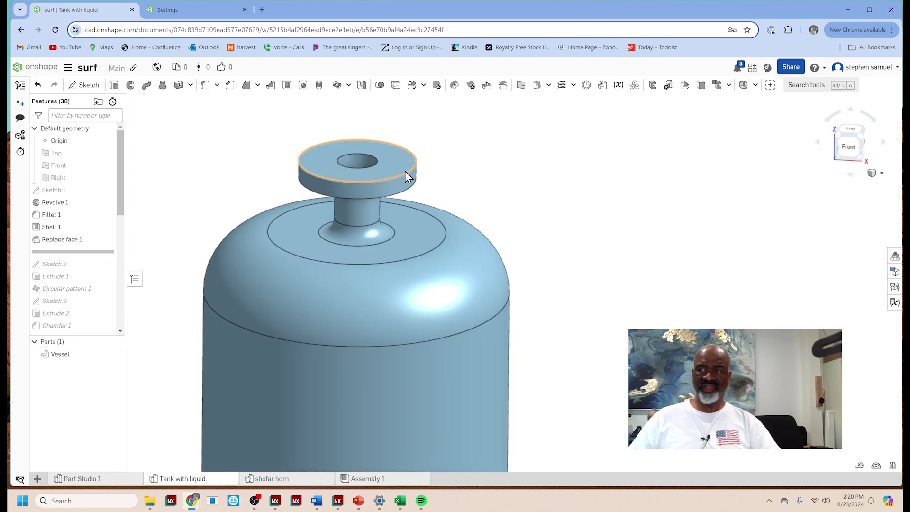
{"action": "left_click_drag", "start_coordinate": [72, 251], "coordinate": [86, 277]}
{"action": "scroll", "coordinate": [233, 161], "scroll_direction": "down", "scroll_amount": 4}
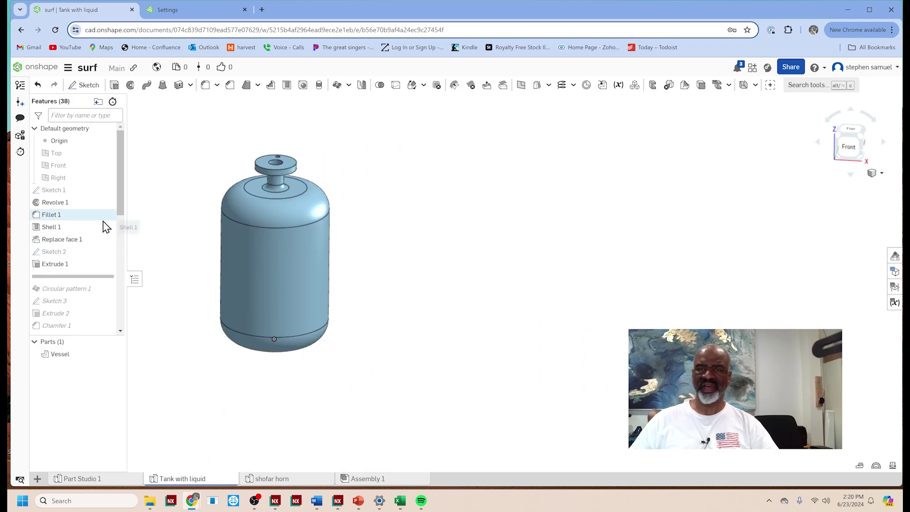
Step: Roll forward through Circular pattern 1 to add the flange bolt-hole ring, viewed from above
{"action": "right_click_drag", "start_coordinate": [189, 240], "coordinate": [254, 228]}
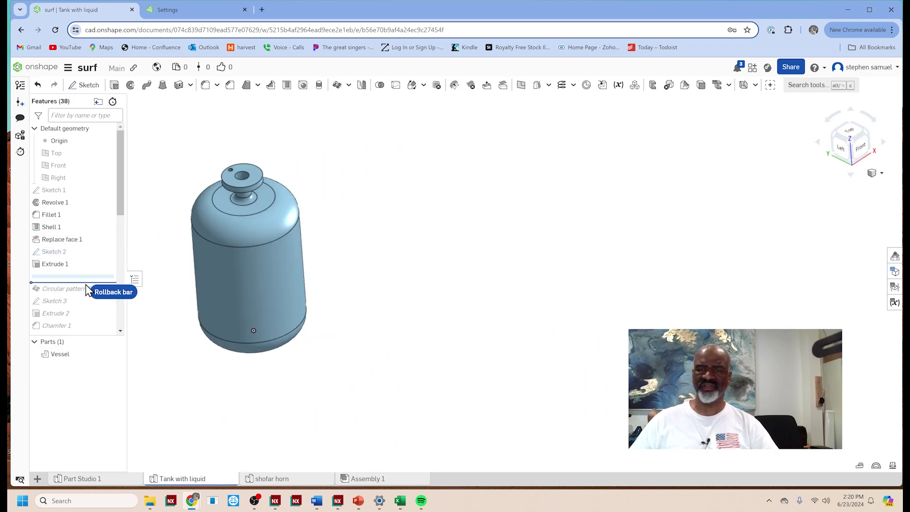
{"action": "left_click_drag", "start_coordinate": [86, 276], "coordinate": [86, 288]}
{"action": "scroll", "coordinate": [301, 204], "scroll_direction": "up", "scroll_amount": 3}
{"action": "scroll", "coordinate": [300, 205], "scroll_direction": "down", "scroll_amount": 3}
{"action": "right_click_drag", "start_coordinate": [403, 219], "coordinate": [378, 222]}
Step: In the Left view, roll forward through Boolean 1 and hide the Vessel to see the base bracket
{"action": "key", "text": "shift+3"}
{"action": "left_click_drag", "start_coordinate": [86, 288], "coordinate": [160, 241]}
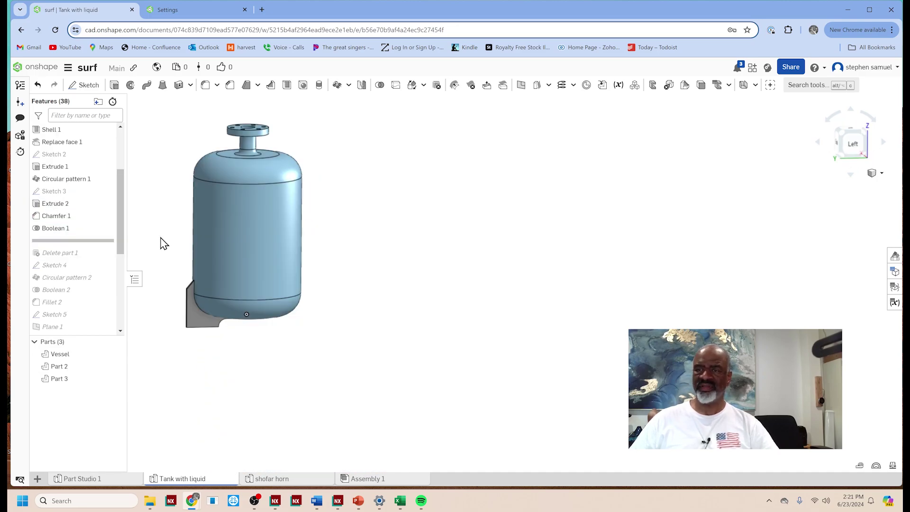
{"action": "scroll", "coordinate": [161, 242], "scroll_direction": "up", "scroll_amount": 2}
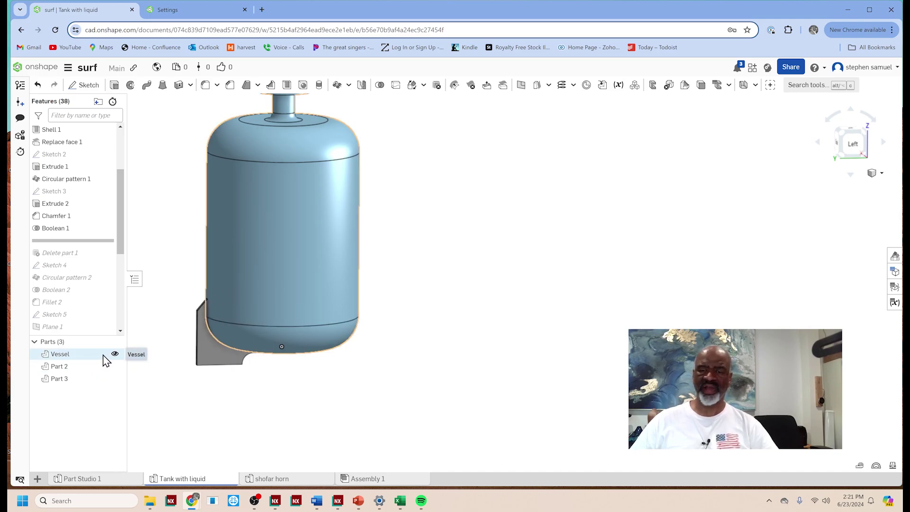
{"action": "left_click", "coordinate": [115, 354]}
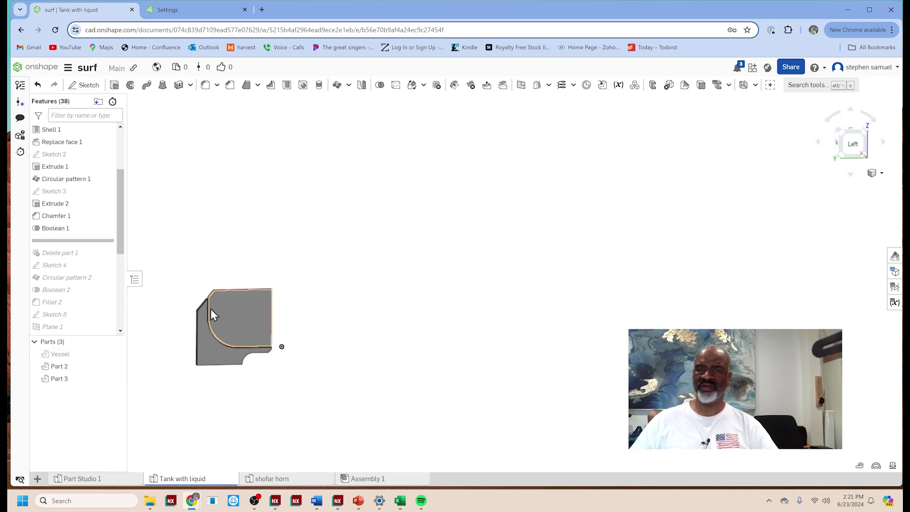
Step: Roll through Delete part 1, Sketch 4, Circular pattern 2 and Boolean 2, then show the Vessel again
{"action": "left_click", "coordinate": [72, 256]}
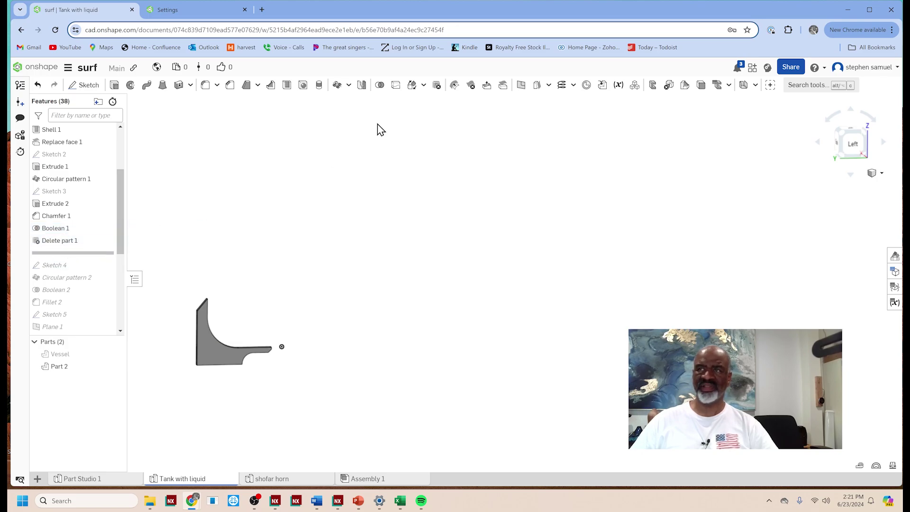
{"action": "key", "text": "Down"}
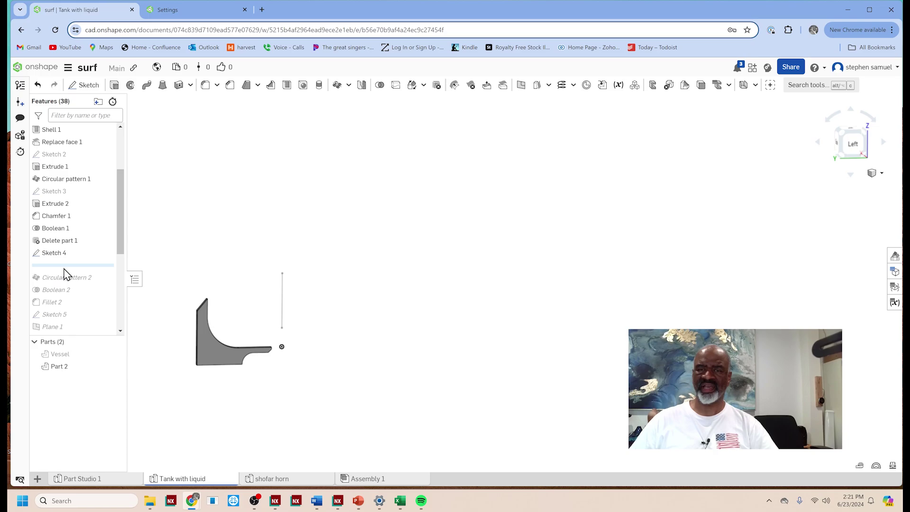
{"action": "left_click_drag", "start_coordinate": [66, 271], "coordinate": [77, 300]}
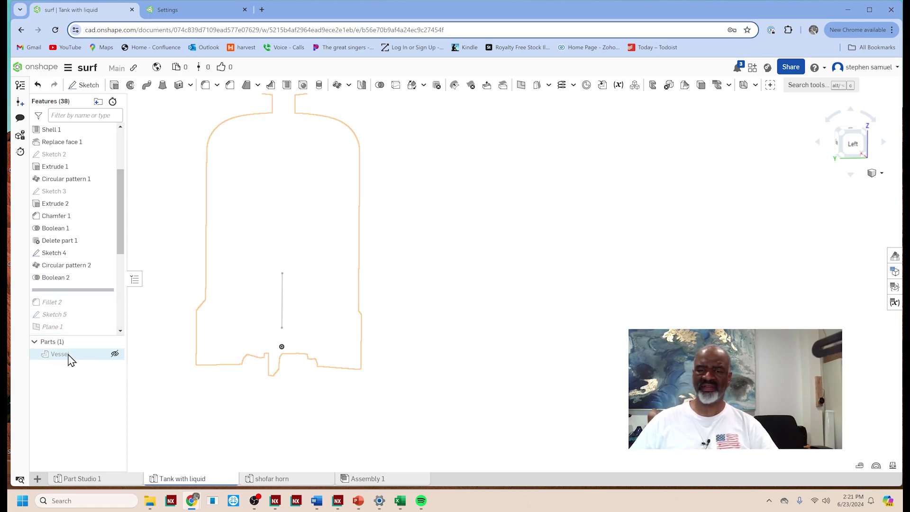
{"action": "left_click", "coordinate": [115, 354]}
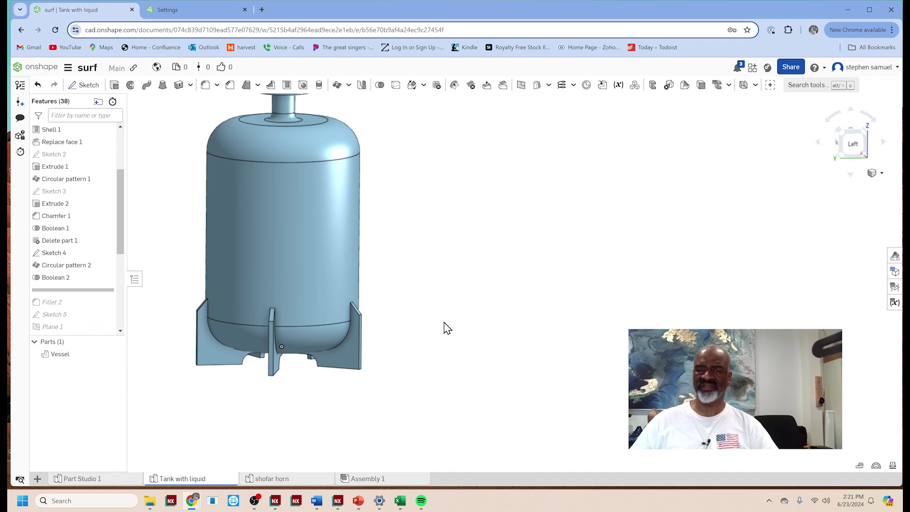
Step: Roll forward to include Fillet 2 and Sketch 5, viewing the tank from the Front
{"action": "middle_click_drag", "start_coordinate": [473, 274], "coordinate": [465, 268]}
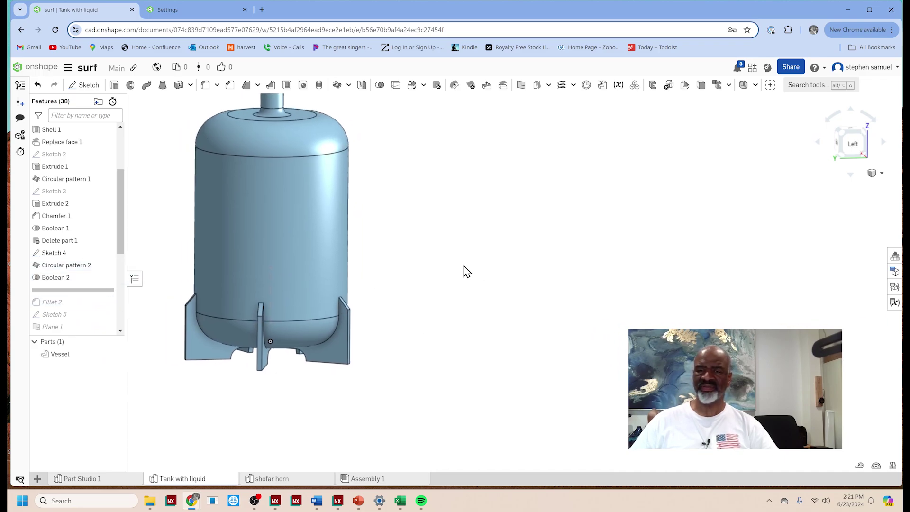
{"action": "left_click_drag", "start_coordinate": [92, 290], "coordinate": [114, 247]}
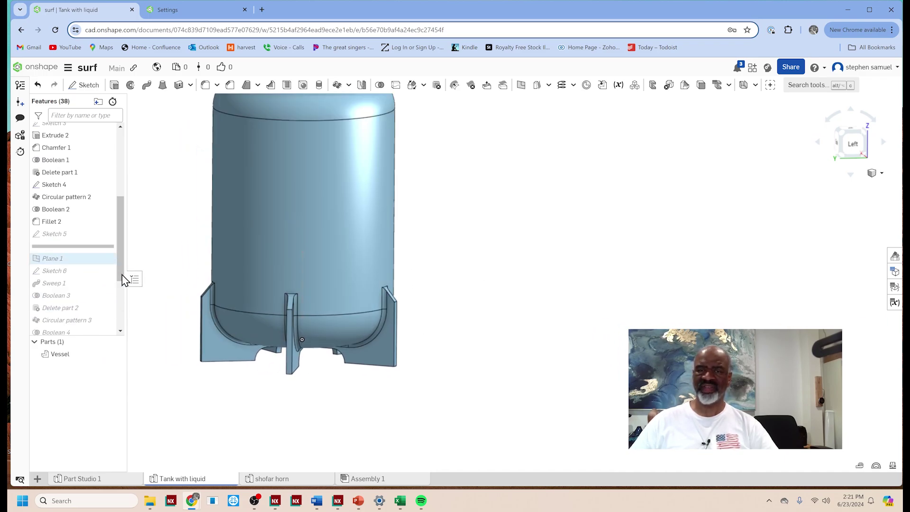
{"action": "scroll", "coordinate": [328, 312], "scroll_direction": "down", "scroll_amount": 2}
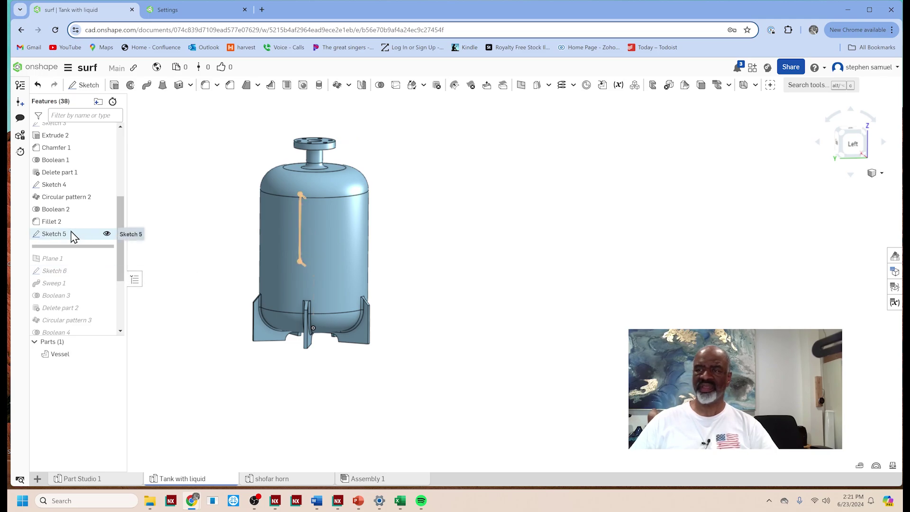
{"action": "right_click_drag", "start_coordinate": [191, 263], "coordinate": [255, 268]}
{"action": "key", "text": "shift+1"}
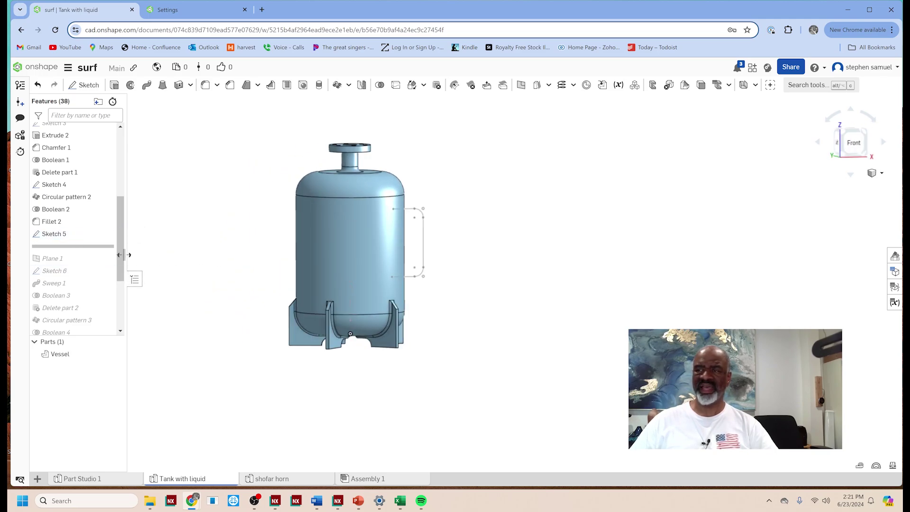
{"action": "right_click", "coordinate": [119, 264]}
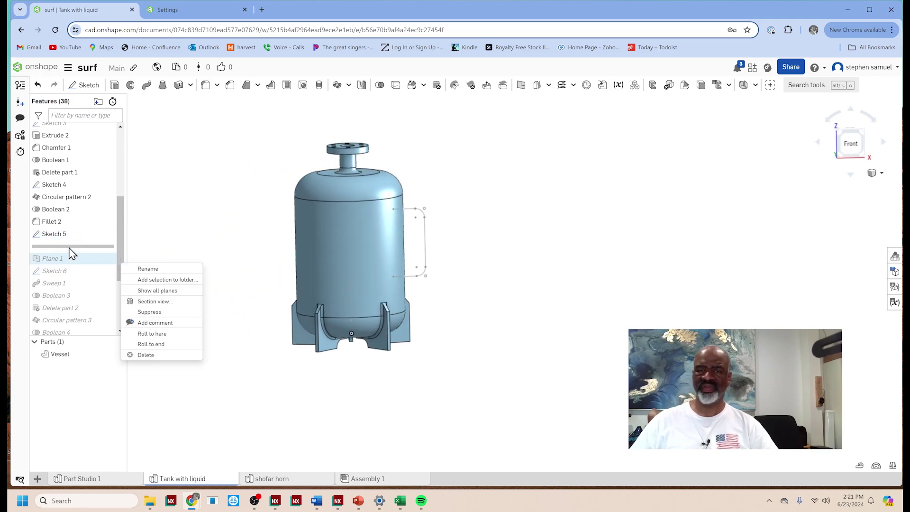
{"action": "key", "text": "Escape"}
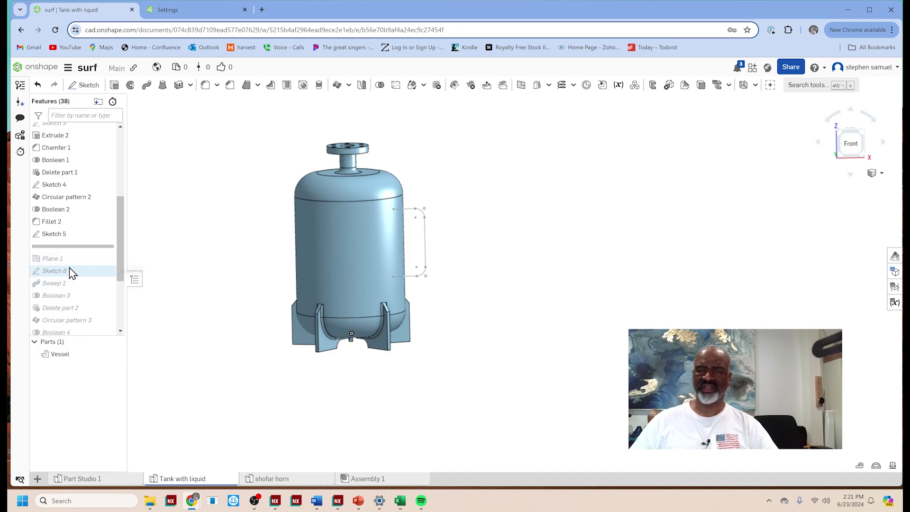
Step: Roll through Sweep 1, Boolean 3 and Delete part 2, with the Vessel hidden to show the pipe handle
{"action": "mouse_move", "coordinate": [72, 247]}
{"action": "left_mouse_down"}
{"action": "mouse_move", "coordinate": [89, 285]}
{"action": "mouse_move", "coordinate": [121, 307]}
{"action": "mouse_move", "coordinate": [122, 291]}
{"action": "left_mouse_up"}
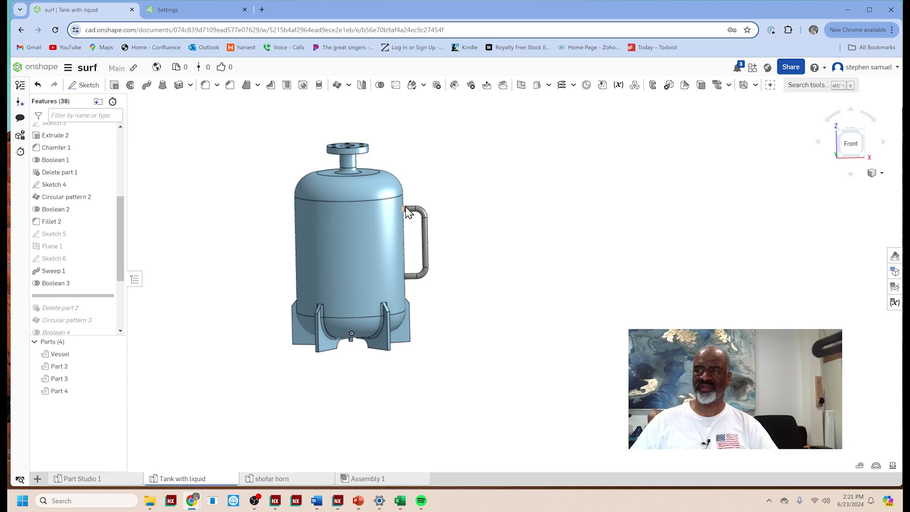
{"action": "left_click", "coordinate": [115, 354]}
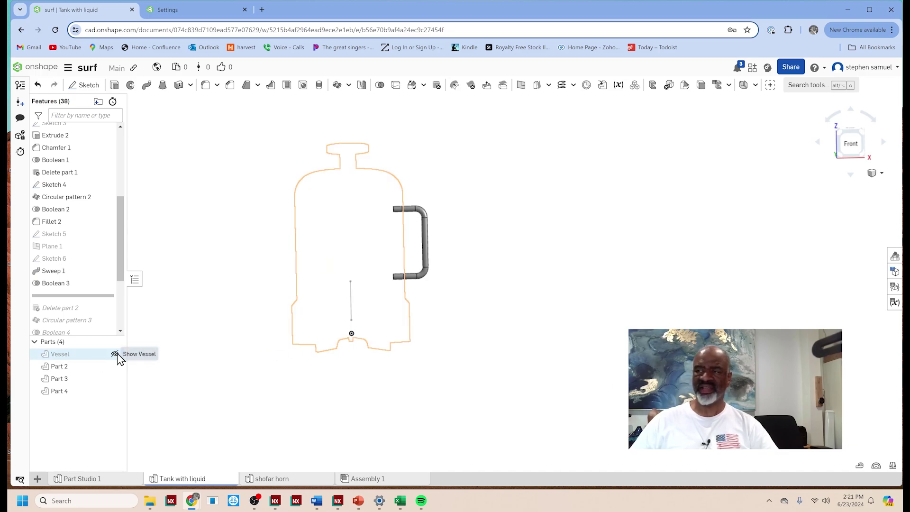
{"action": "scroll", "coordinate": [359, 212], "scroll_direction": "up", "scroll_amount": 5}
{"action": "scroll", "coordinate": [293, 230], "scroll_direction": "down", "scroll_amount": 3}
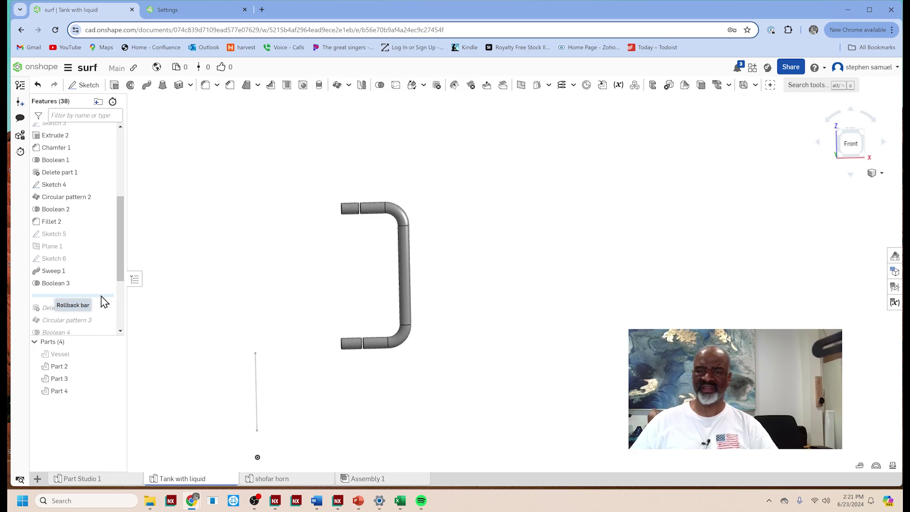
{"action": "left_click_drag", "start_coordinate": [102, 296], "coordinate": [102, 306]}
{"action": "scroll", "coordinate": [426, 197], "scroll_direction": "up", "scroll_amount": 3}
{"action": "scroll", "coordinate": [290, 281], "scroll_direction": "down", "scroll_amount": 3}
{"action": "scroll", "coordinate": [119, 284], "scroll_direction": "down", "scroll_amount": 3}
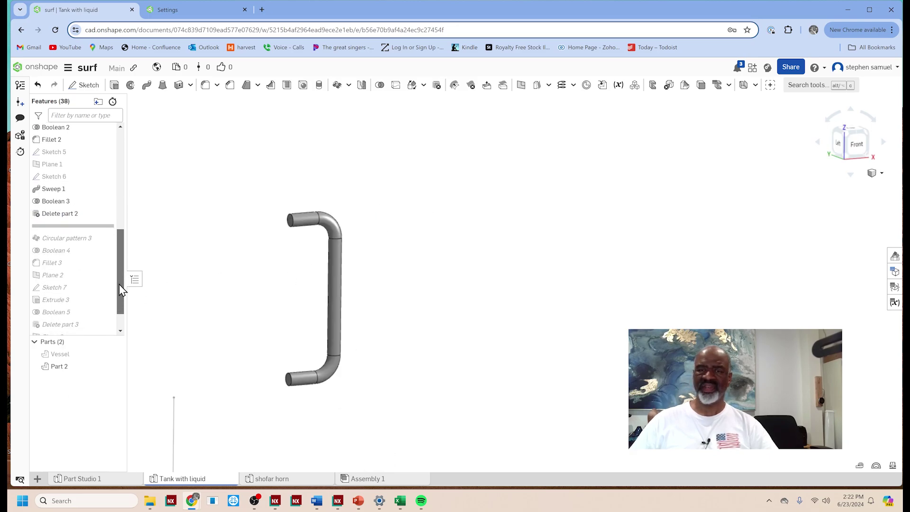
Step: Roll through Boolean 4, Fillet 3 and Plane 2, then open Plane 2's 8.4 in Top-plane offset
{"action": "left_click_drag", "start_coordinate": [77, 217], "coordinate": [77, 240]}
{"action": "right_click_drag", "start_coordinate": [443, 259], "coordinate": [456, 288]}
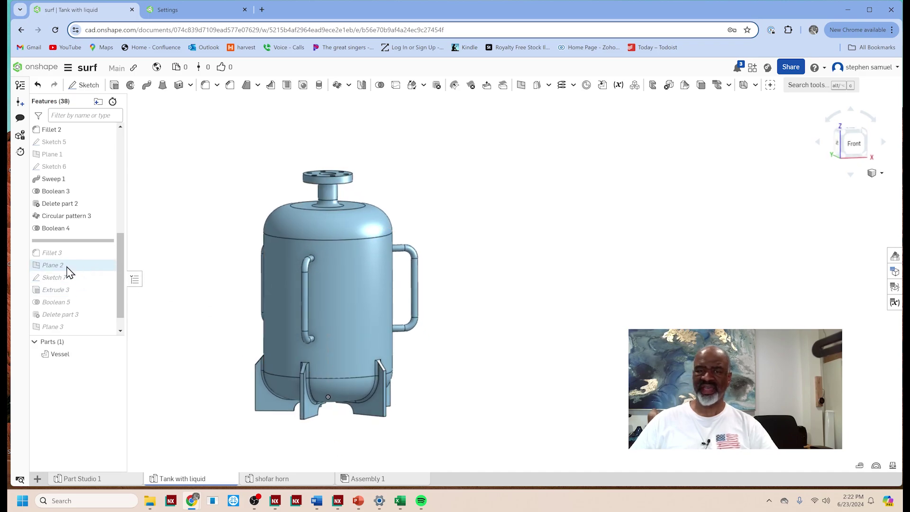
{"action": "left_click_drag", "start_coordinate": [77, 240], "coordinate": [80, 253]}
{"action": "right_click_drag", "start_coordinate": [226, 291], "coordinate": [465, 319]}
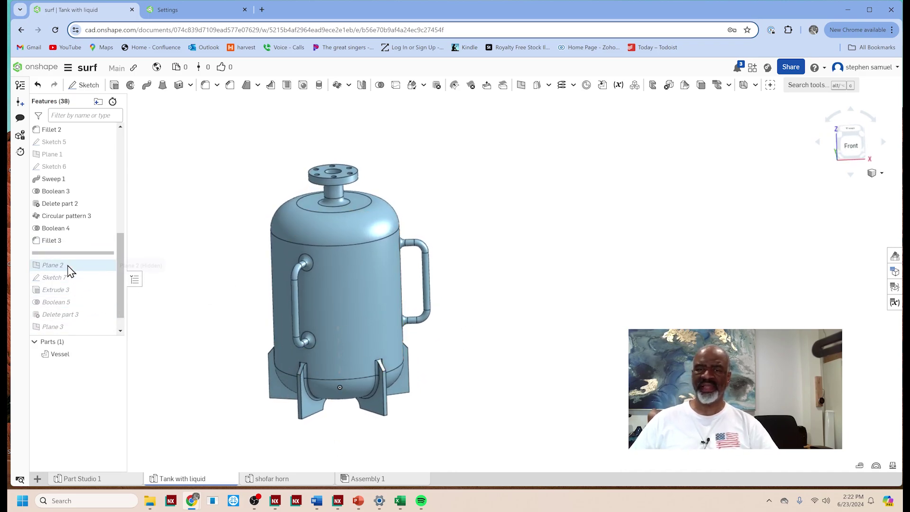
{"action": "left_click_drag", "start_coordinate": [73, 253], "coordinate": [75, 269]}
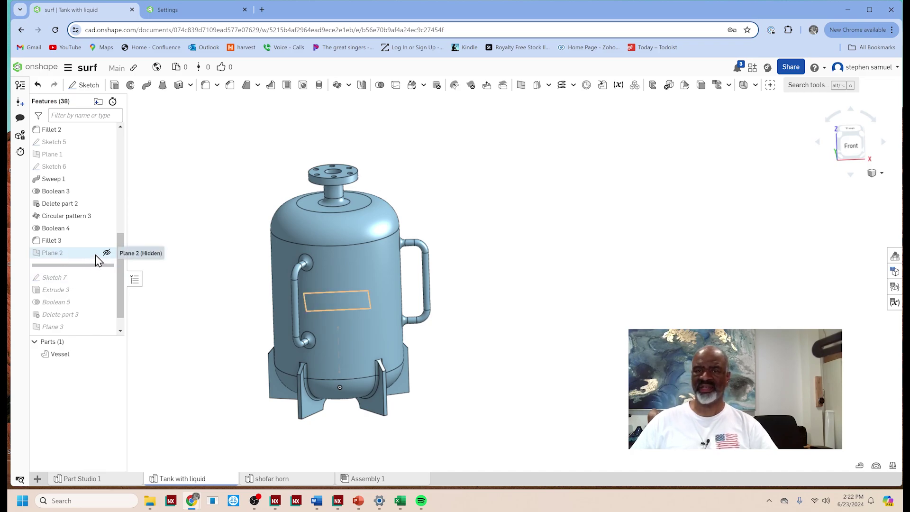
{"action": "double_click", "coordinate": [96, 254]}
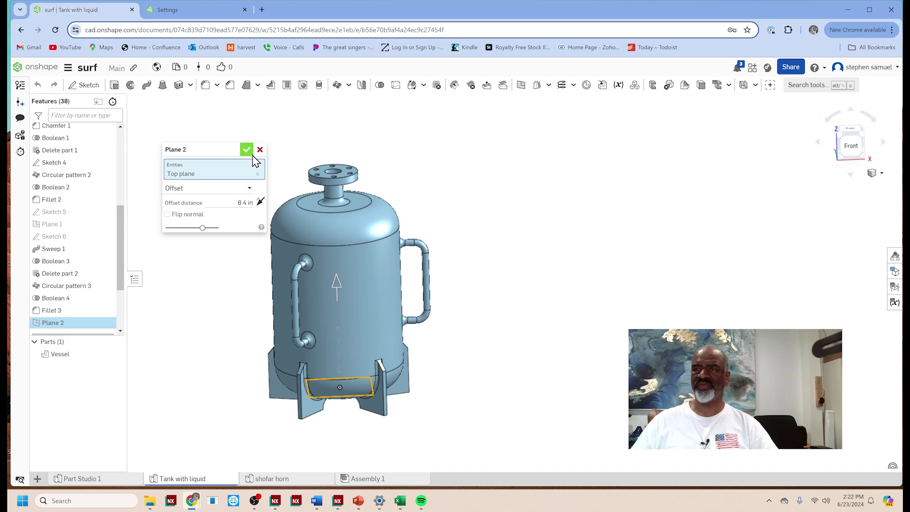
Step: Close the Plane 2 edit and roll forward to include Sketch 7
{"action": "left_click", "coordinate": [250, 151]}
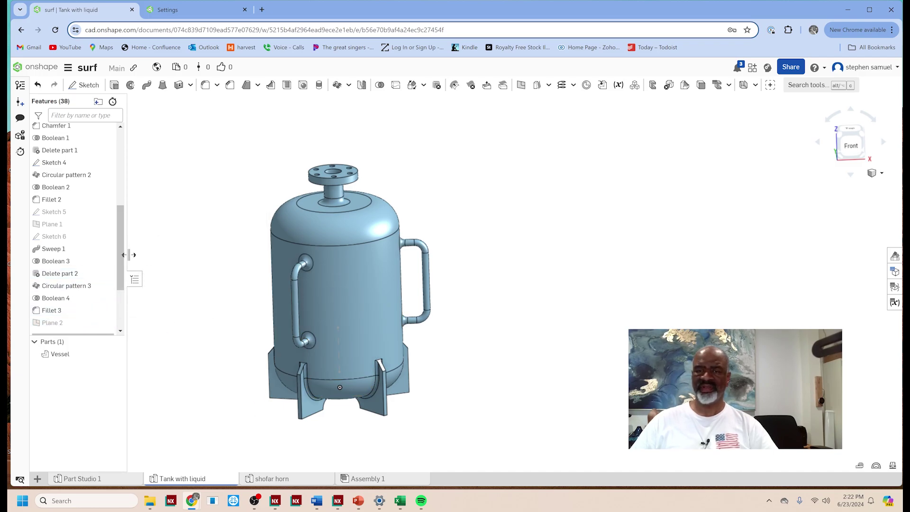
{"action": "left_click_drag", "start_coordinate": [120, 266], "coordinate": [116, 317]}
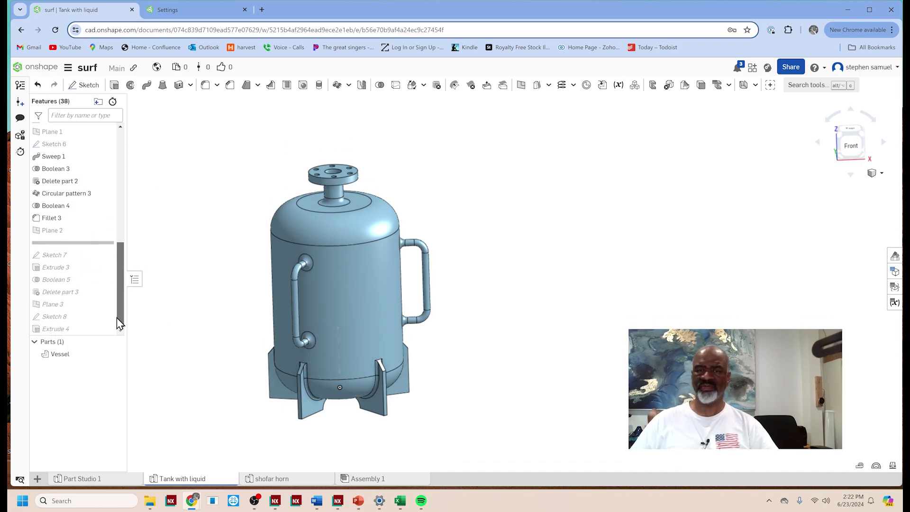
{"action": "left_click_drag", "start_coordinate": [92, 244], "coordinate": [88, 264]}
{"action": "right_click_drag", "start_coordinate": [266, 225], "coordinate": [241, 222]}
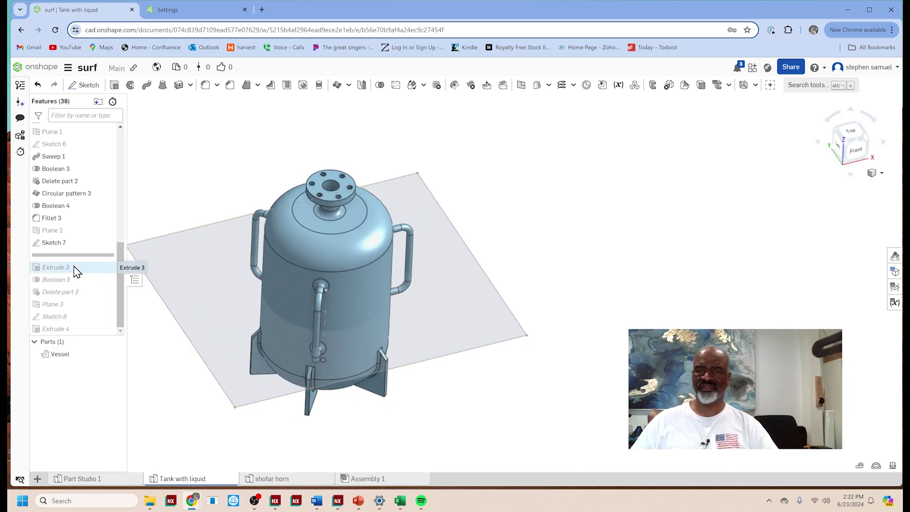
Step: Roll through Extrude 3, Boolean 5 and Delete part 3, leaving only the Vessel and liquid
{"action": "left_click_drag", "start_coordinate": [80, 257], "coordinate": [81, 276]}
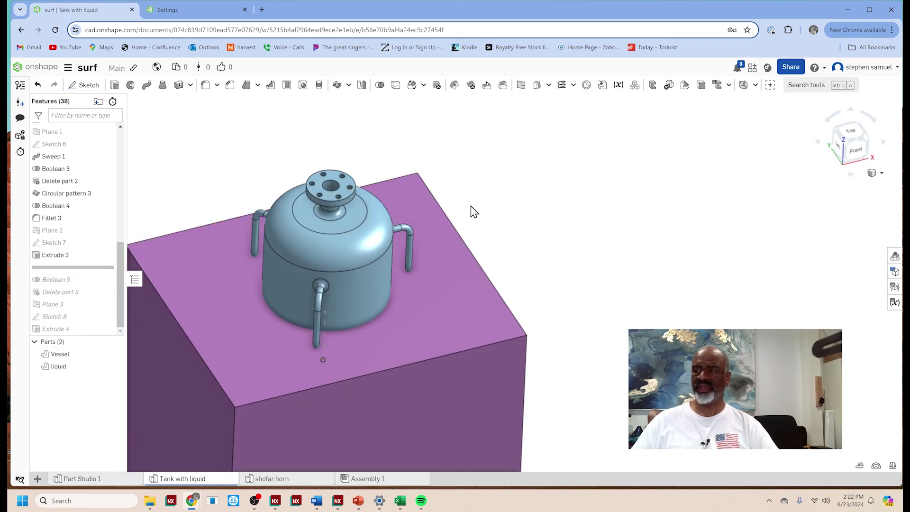
{"action": "right_click_drag", "start_coordinate": [539, 283], "coordinate": [515, 249]}
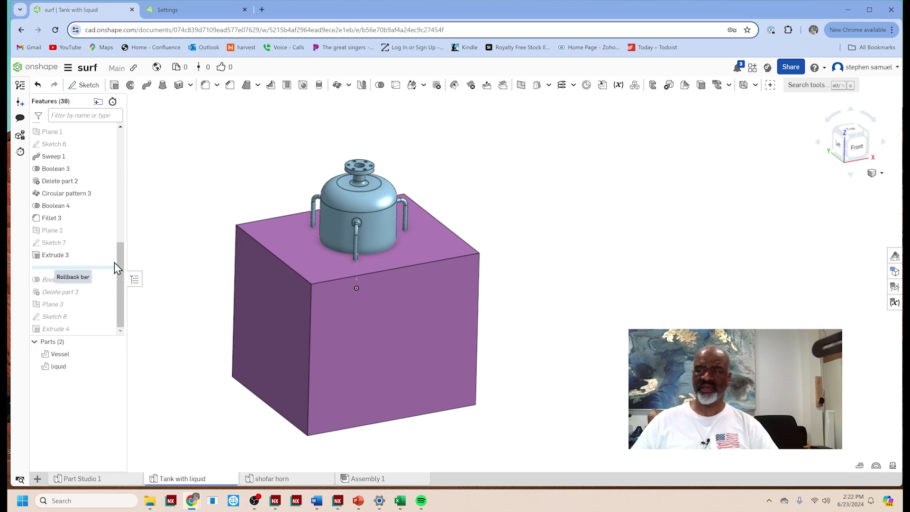
{"action": "scroll", "coordinate": [343, 220], "scroll_direction": "up", "scroll_amount": 2}
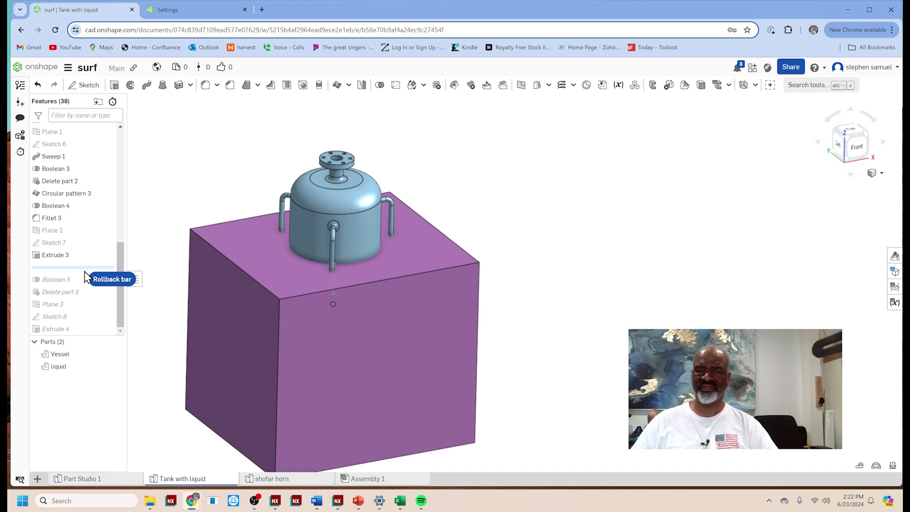
{"action": "left_click_drag", "start_coordinate": [85, 271], "coordinate": [87, 299]}
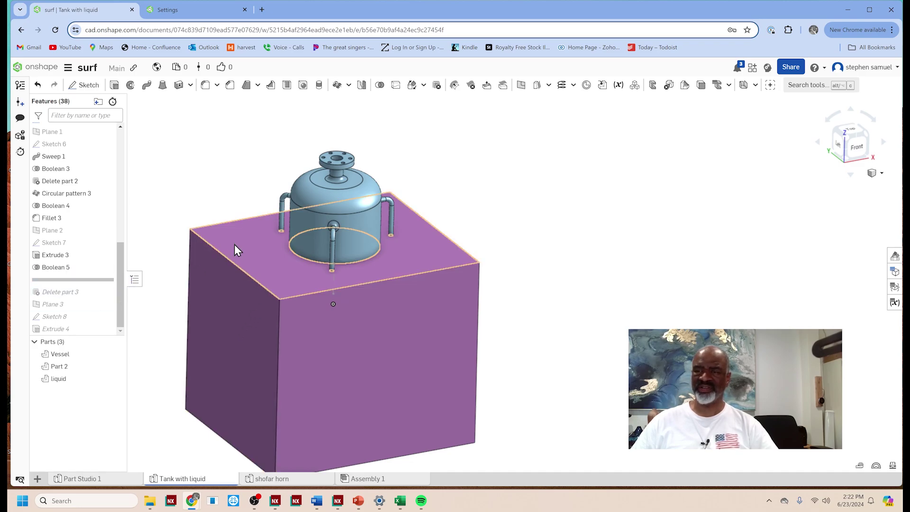
{"action": "left_click_drag", "start_coordinate": [56, 282], "coordinate": [58, 294]}
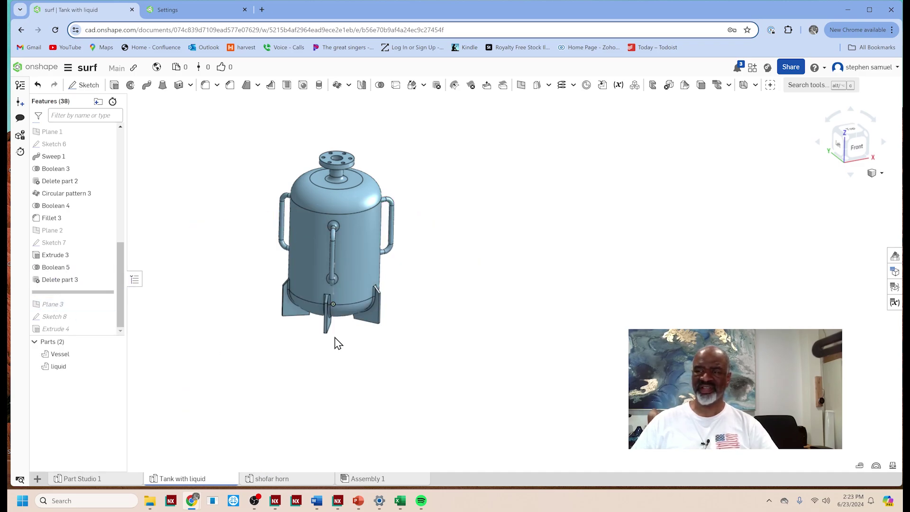
Step: Apply a section view that halves the tank, showing the hatched liquid inside the Vessel
{"action": "left_click", "coordinate": [882, 173]}
{"action": "left_click", "coordinate": [876, 232]}
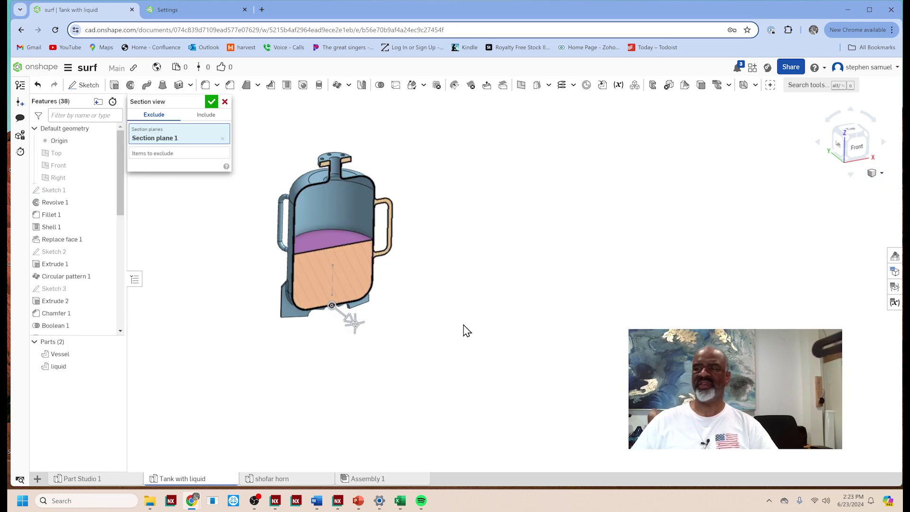
{"action": "right_click_drag", "start_coordinate": [467, 331], "coordinate": [338, 263]}
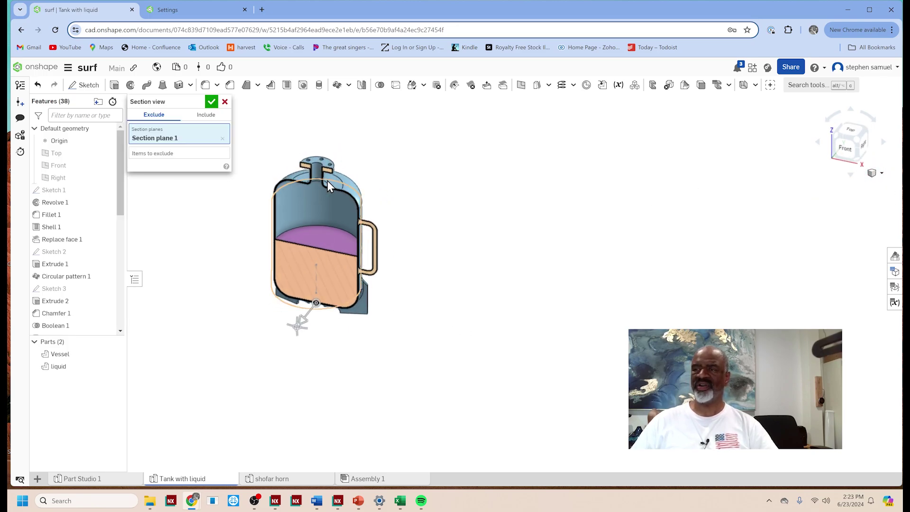
{"action": "key", "text": "Return"}
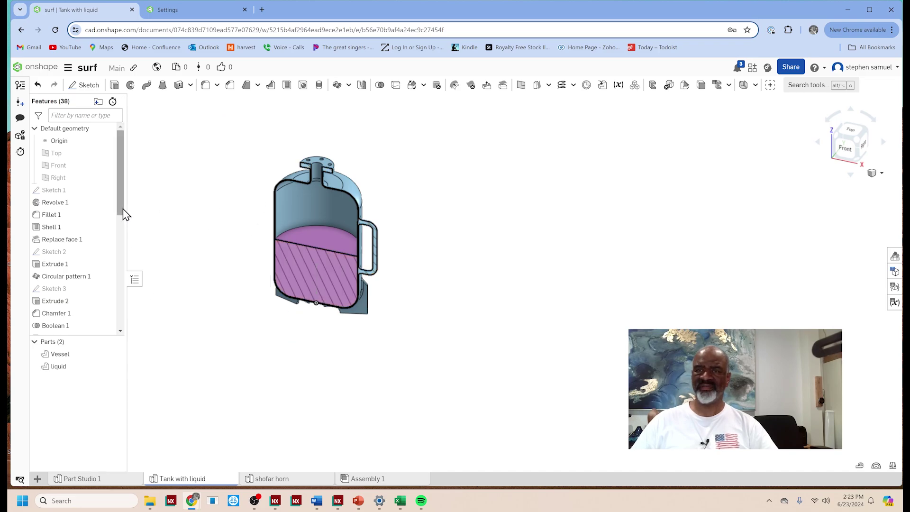
{"action": "scroll", "coordinate": [120, 211], "scroll_direction": "down", "scroll_amount": 5}
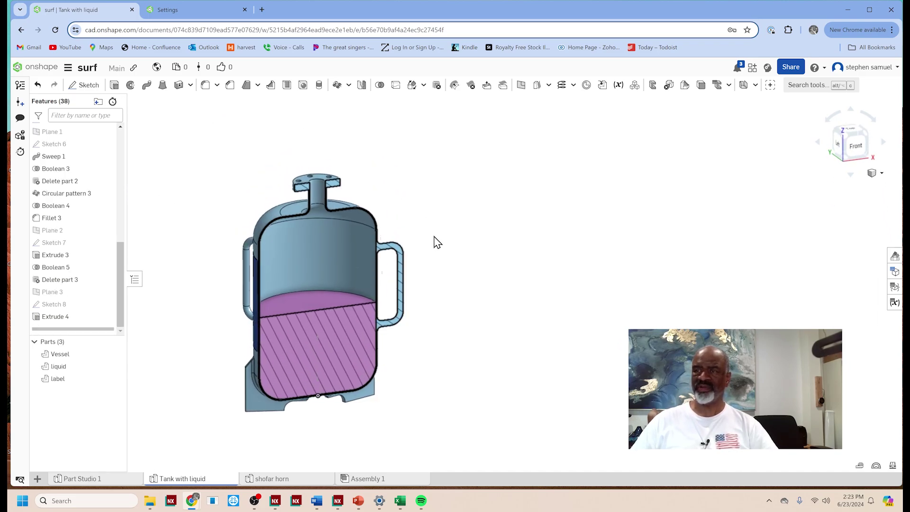
Step: Confirm the Vessel's material is A2 Stainless Steel
{"action": "right_click", "coordinate": [89, 354]}
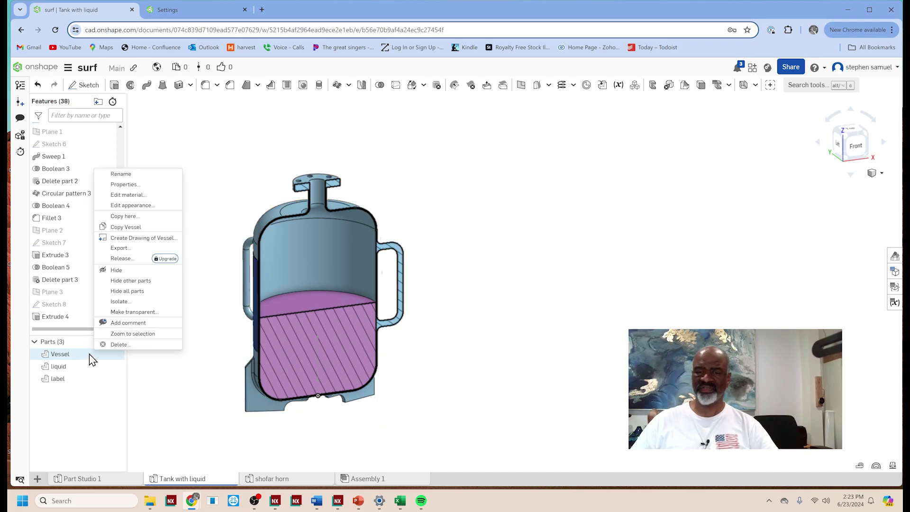
{"action": "left_click", "coordinate": [128, 199]}
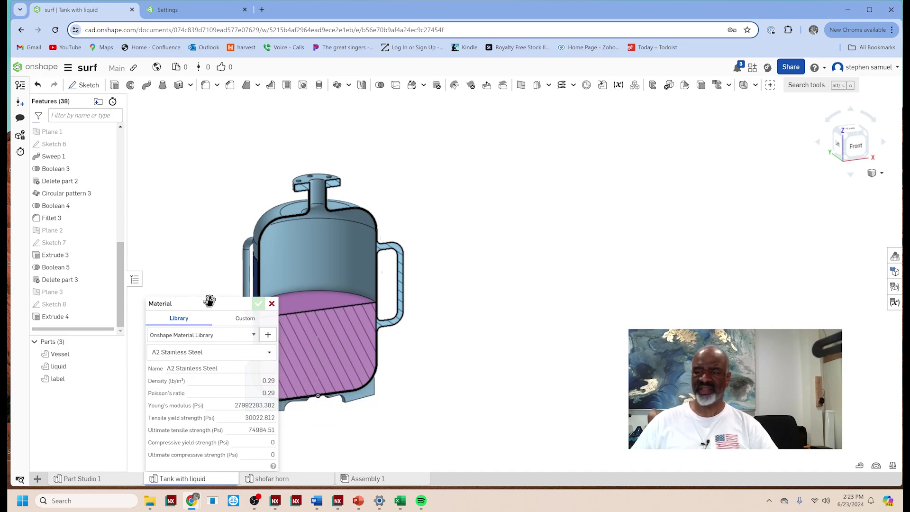
{"action": "left_click_drag", "start_coordinate": [207, 303], "coordinate": [206, 219]}
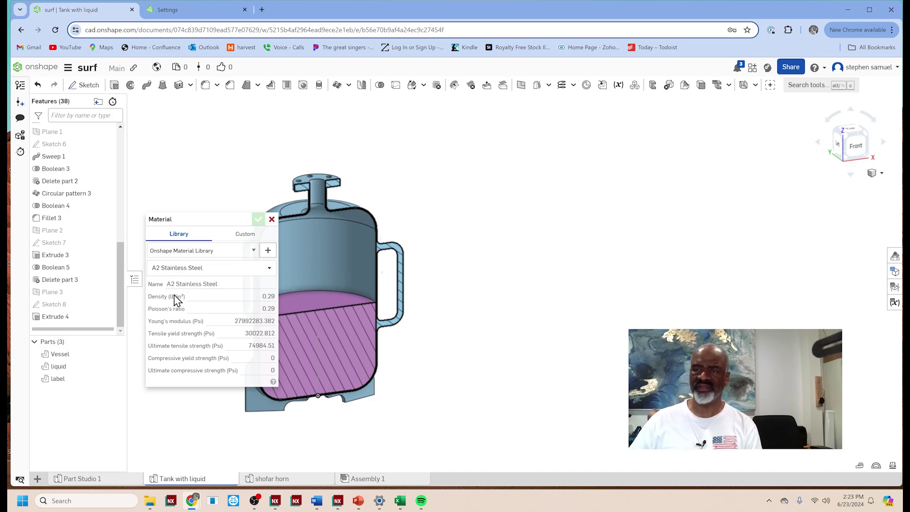
{"action": "left_click", "coordinate": [271, 220]}
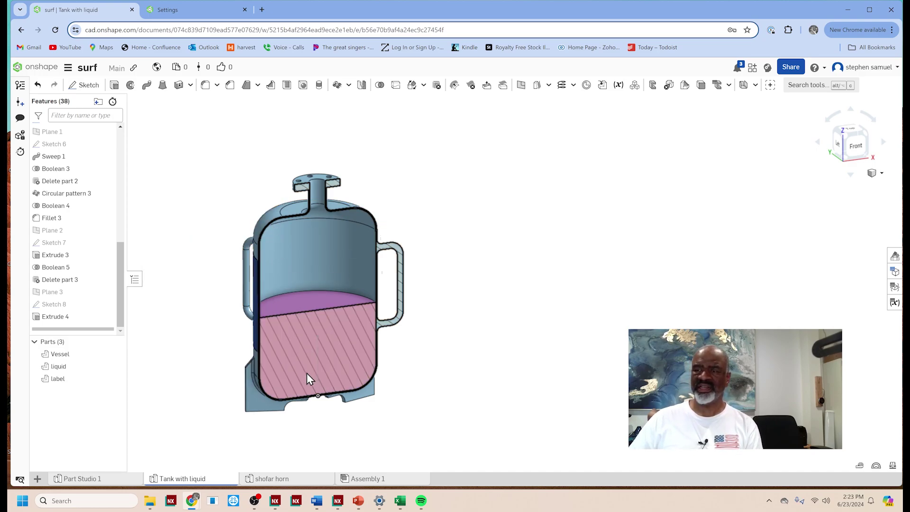
Step: Give the liquid part a custom Liquid Water material with density 0.036 lb/in³
{"action": "right_click", "coordinate": [67, 367]}
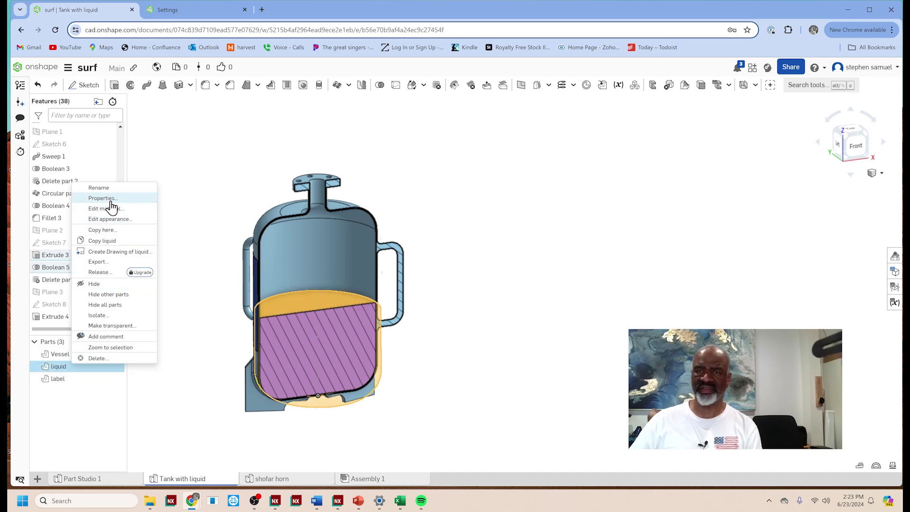
{"action": "left_click", "coordinate": [112, 210]}
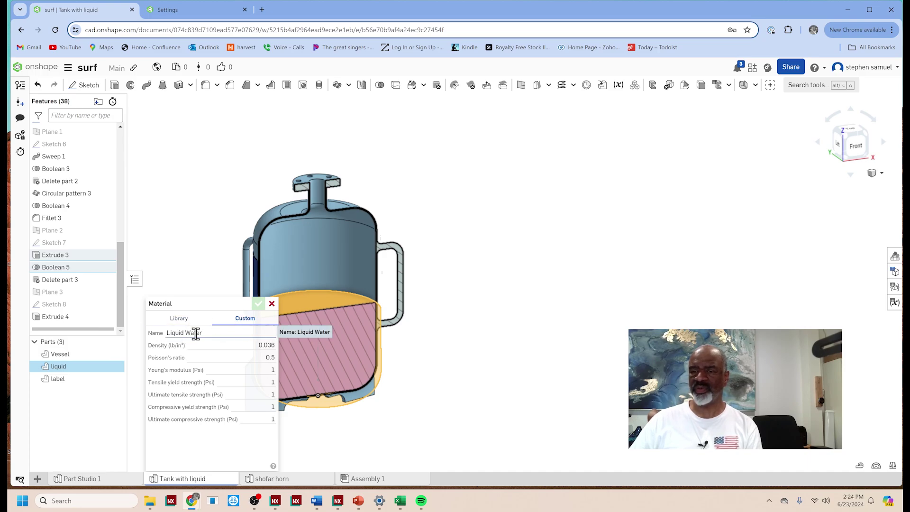
{"action": "left_click", "coordinate": [272, 304]}
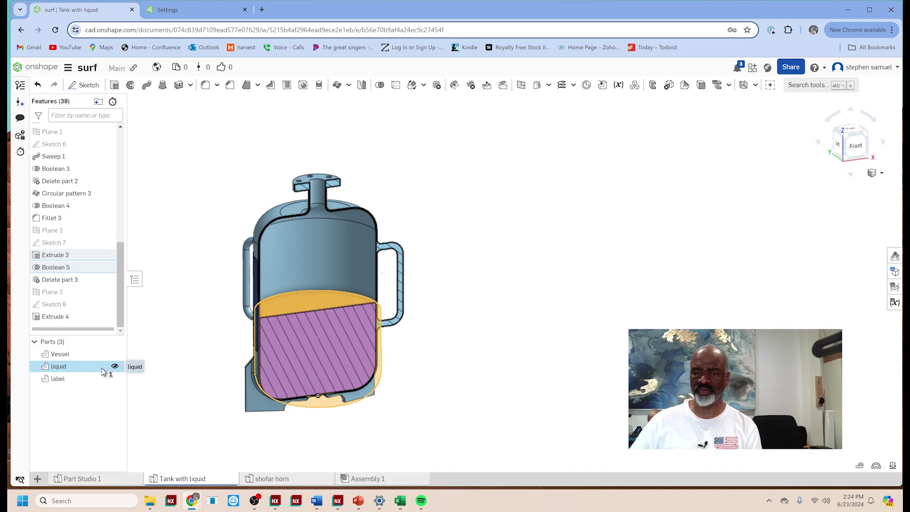
{"action": "right_click", "coordinate": [102, 372]}
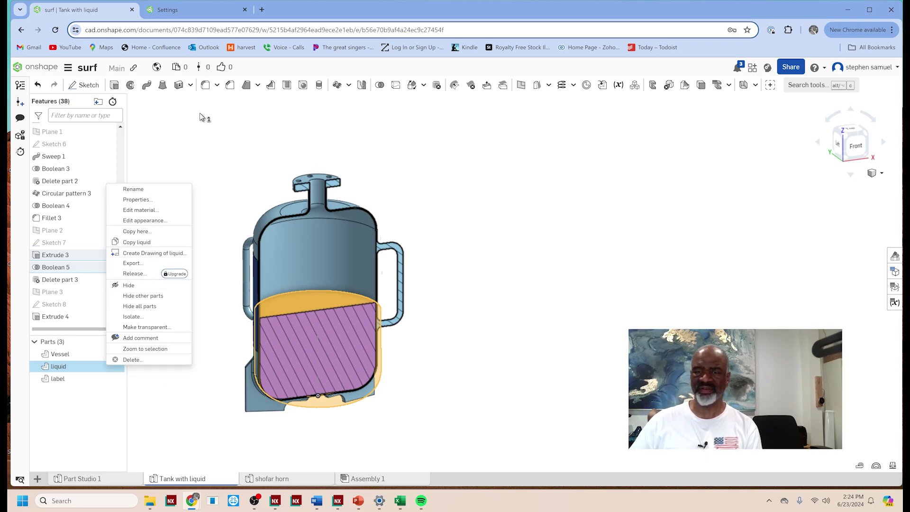
{"action": "key", "text": "Escape"}
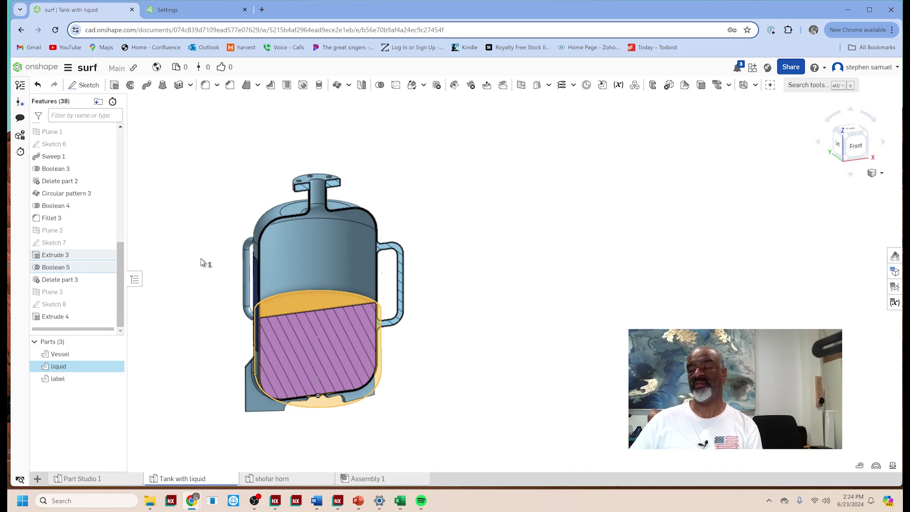
{"action": "right_click_drag", "start_coordinate": [201, 260], "coordinate": [200, 279]}
Step: Display the Vessel's mass properties: 35.026 lb, 120.738 in³ and 1841.158 in² surface area
{"action": "left_click", "coordinate": [479, 402]}
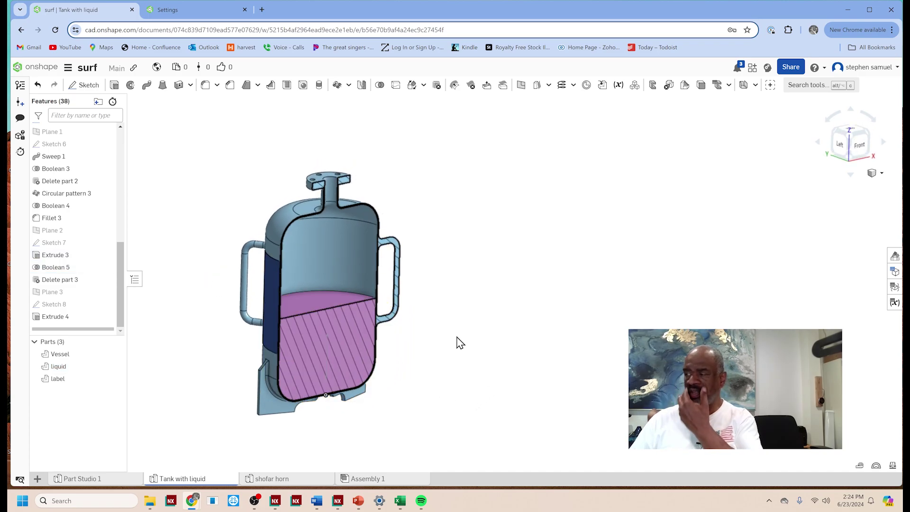
{"action": "left_click", "coordinate": [894, 467]}
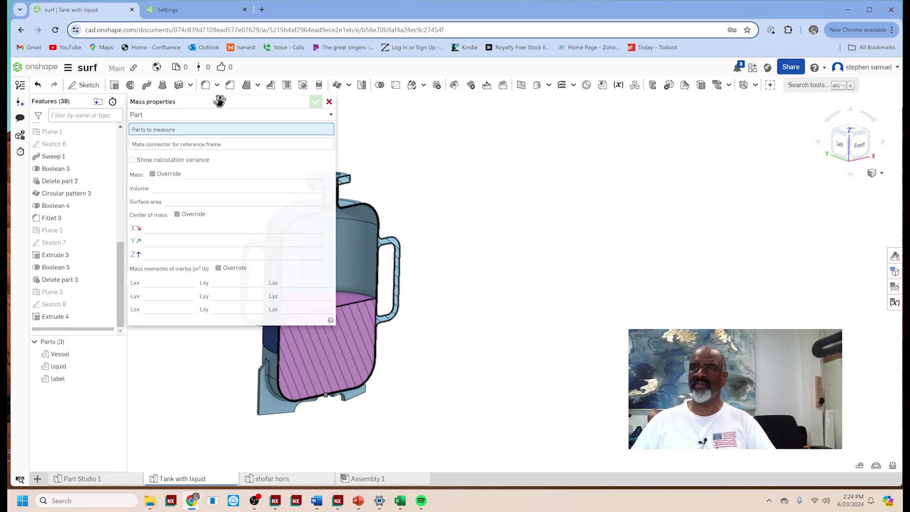
{"action": "left_click_drag", "start_coordinate": [219, 101], "coordinate": [566, 151]}
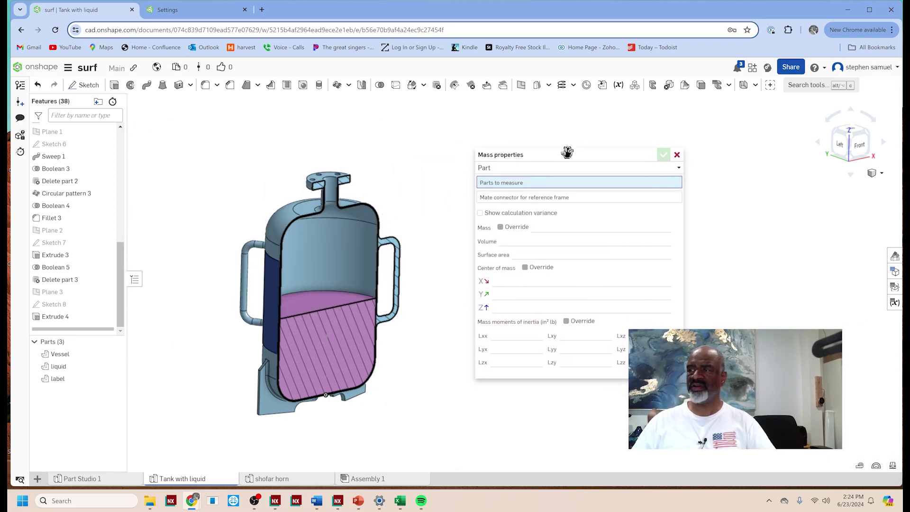
{"action": "left_click", "coordinate": [74, 356]}
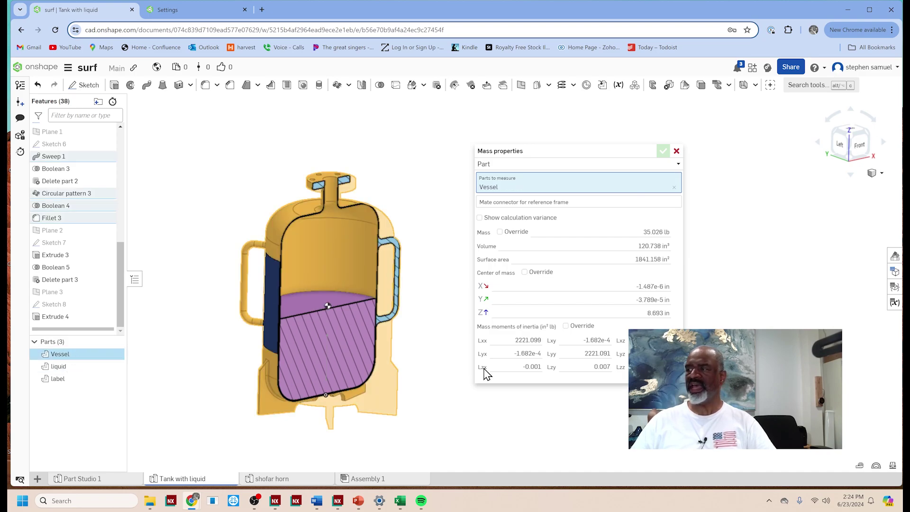
{"action": "mouse_move", "coordinate": [657, 234]}
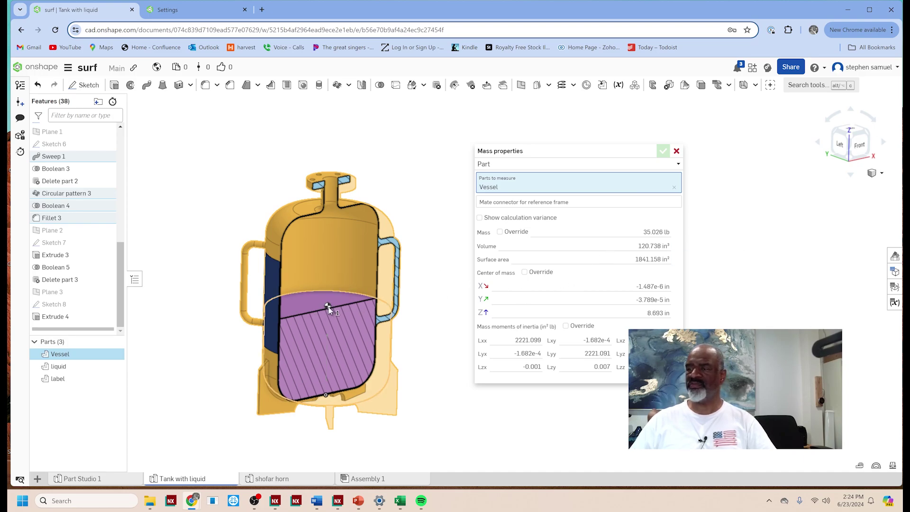
{"action": "mouse_move", "coordinate": [649, 264]}
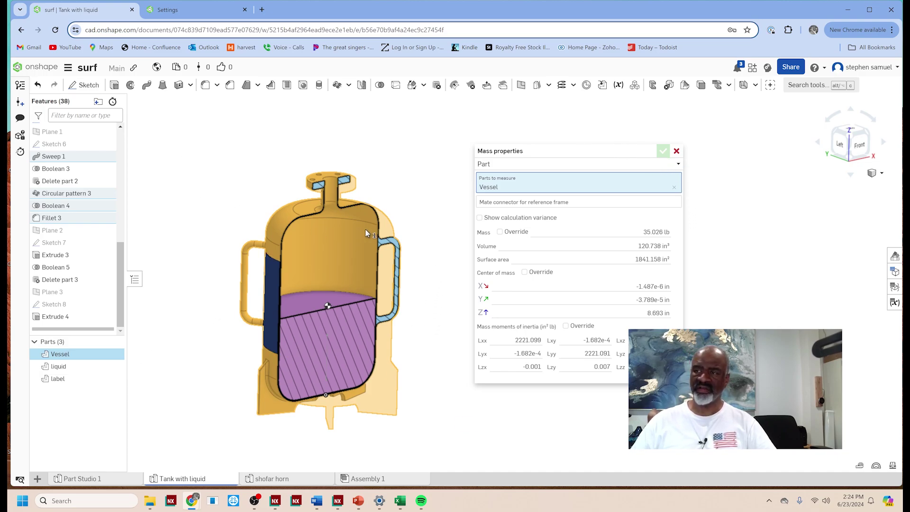
Step: Measure Vessel plus liquid at 66.298 lb, then the liquid alone at 31.272 lb and 866.019 in³
{"action": "left_click", "coordinate": [71, 368]}
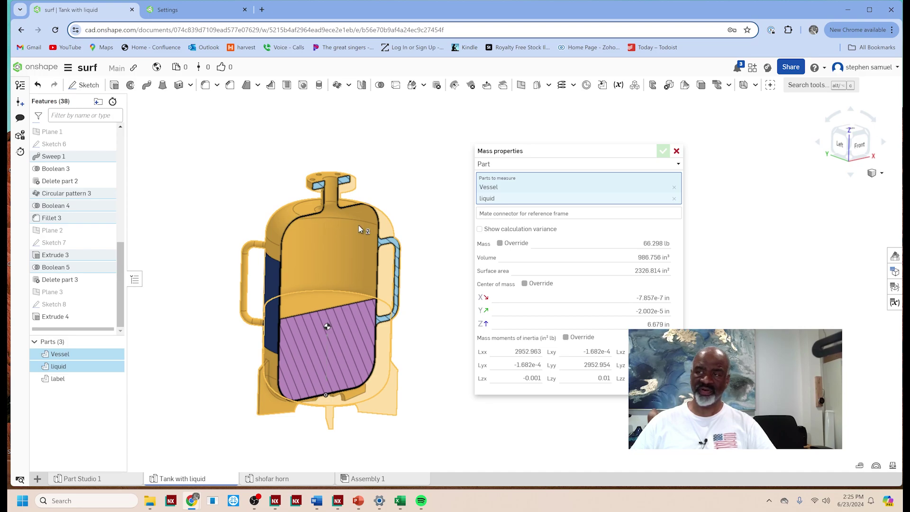
{"action": "scroll", "coordinate": [421, 298], "scroll_direction": "up", "scroll_amount": 2}
{"action": "scroll", "coordinate": [420, 299], "scroll_direction": "down", "scroll_amount": 1}
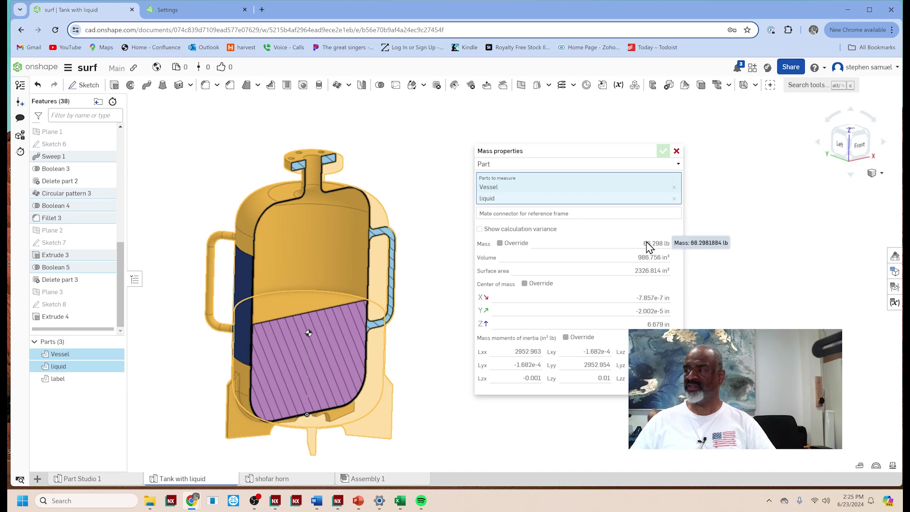
{"action": "left_click", "coordinate": [80, 356]}
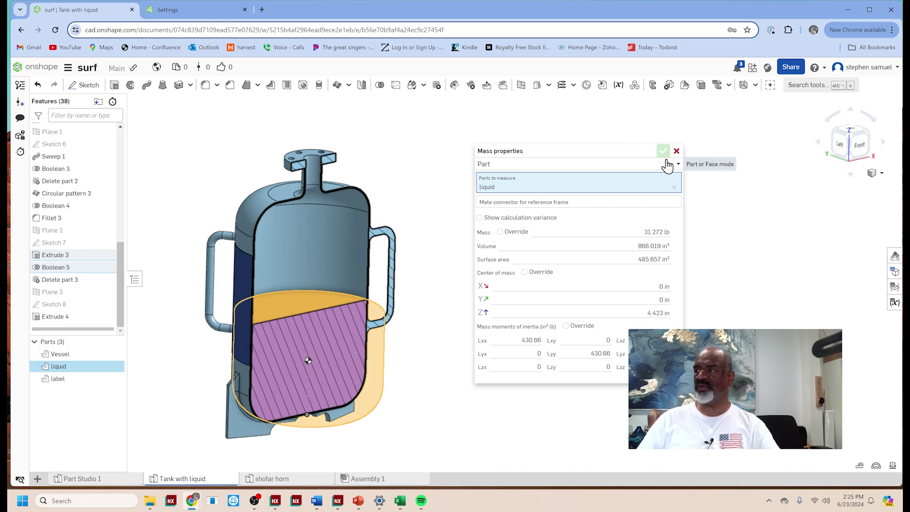
{"action": "right_click_drag", "start_coordinate": [441, 213], "coordinate": [373, 230]}
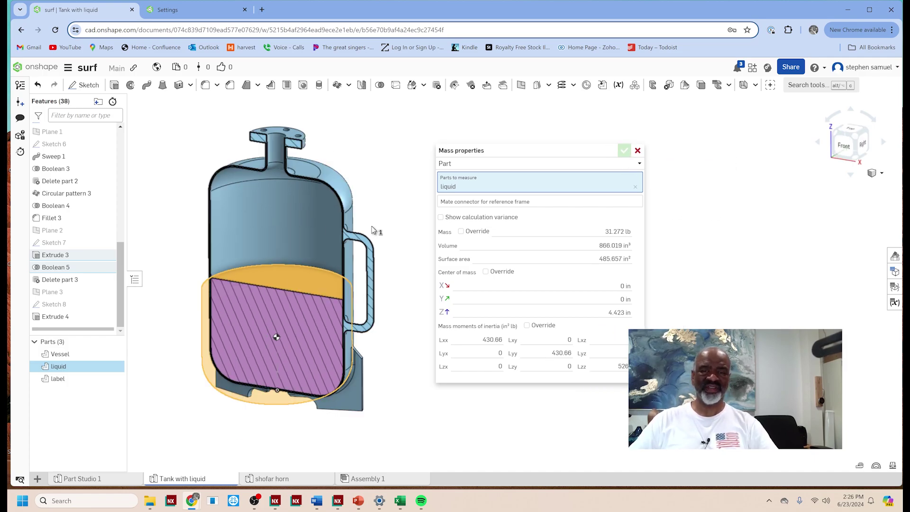